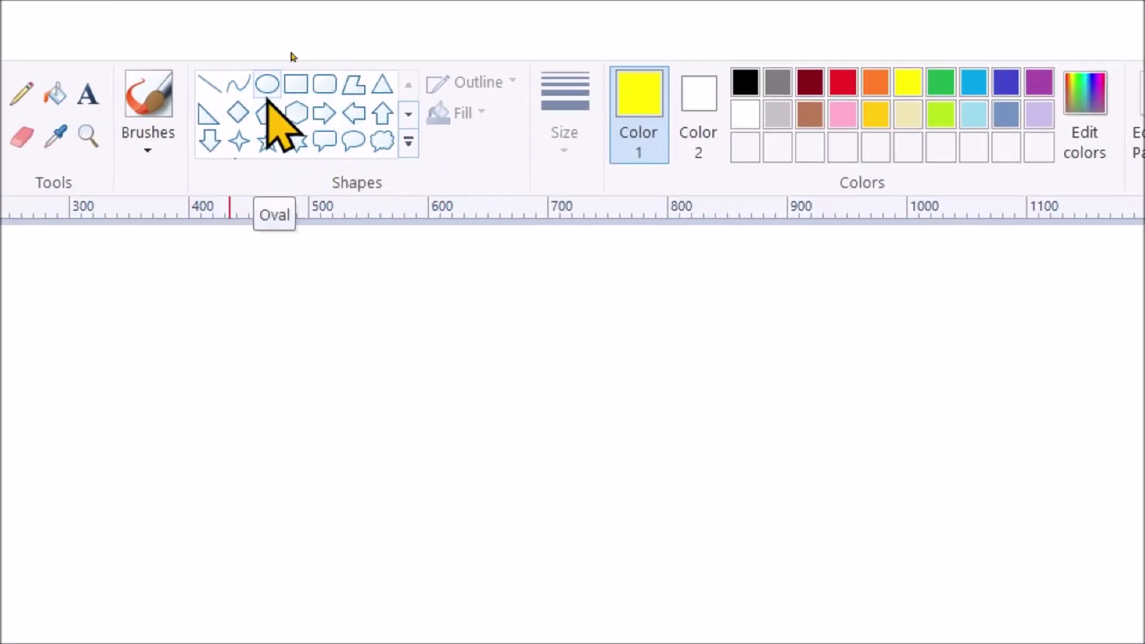
Step: Draw an oval about 170 × 152 px in the canvas's upper middle area and give it a black outline
{"action": "left_click", "coordinate": [267, 85]}
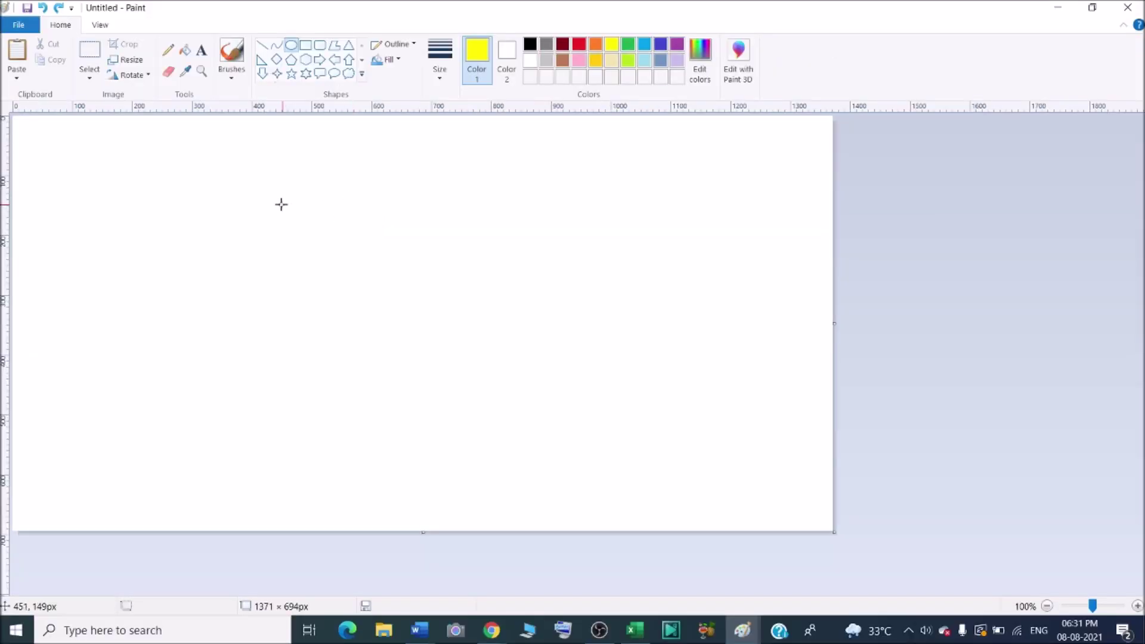
{"action": "left_click_drag", "start_coordinate": [236, 402], "coordinate": [377, 518]}
{"action": "left_click_drag", "start_coordinate": [346, 262], "coordinate": [379, 296]}
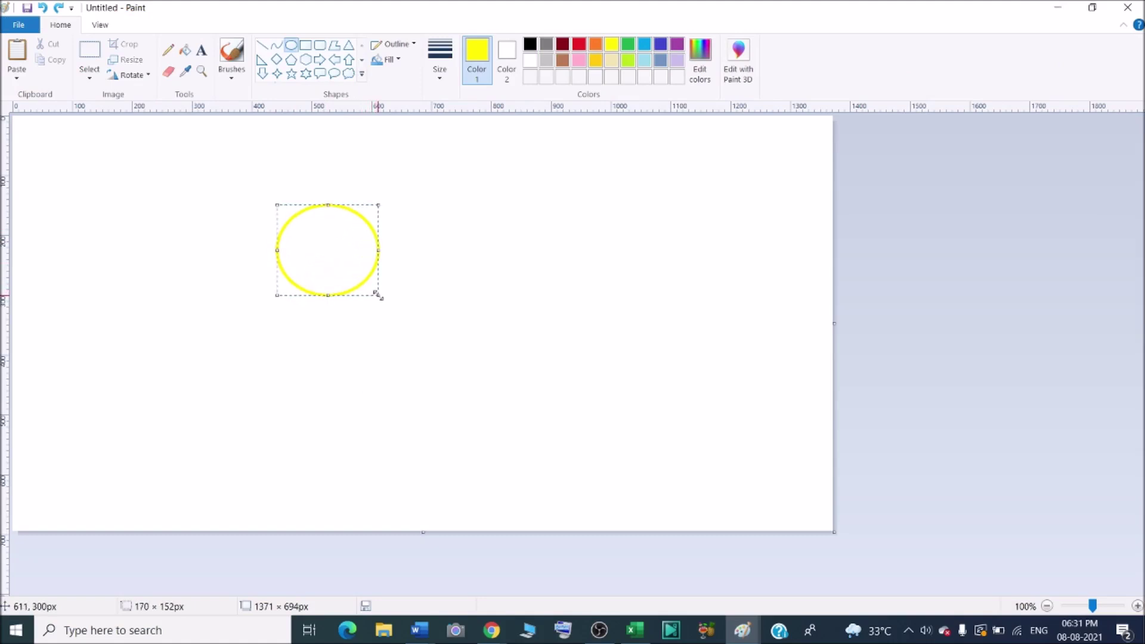
{"action": "left_click", "coordinate": [530, 48]}
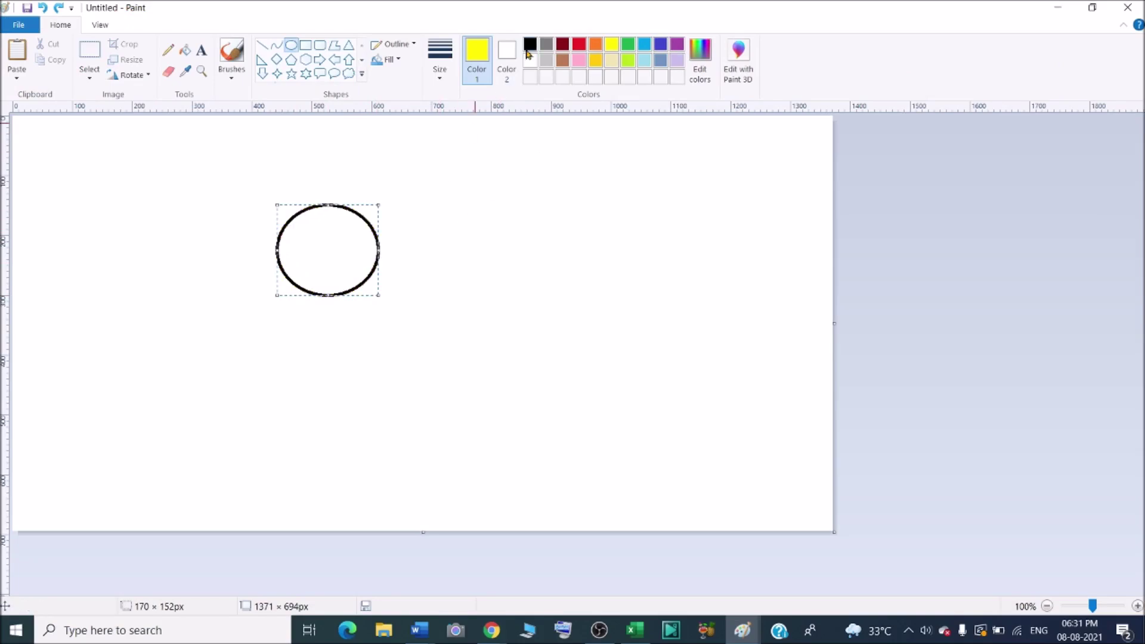
{"action": "left_click", "coordinate": [530, 47]}
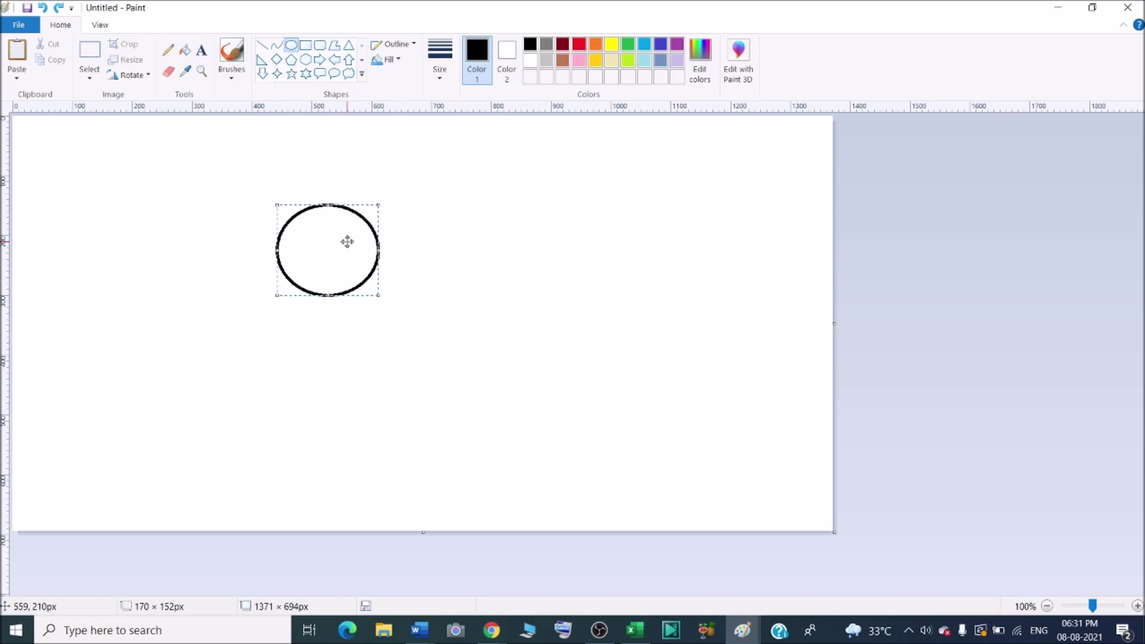
{"action": "left_click", "coordinate": [412, 240]}
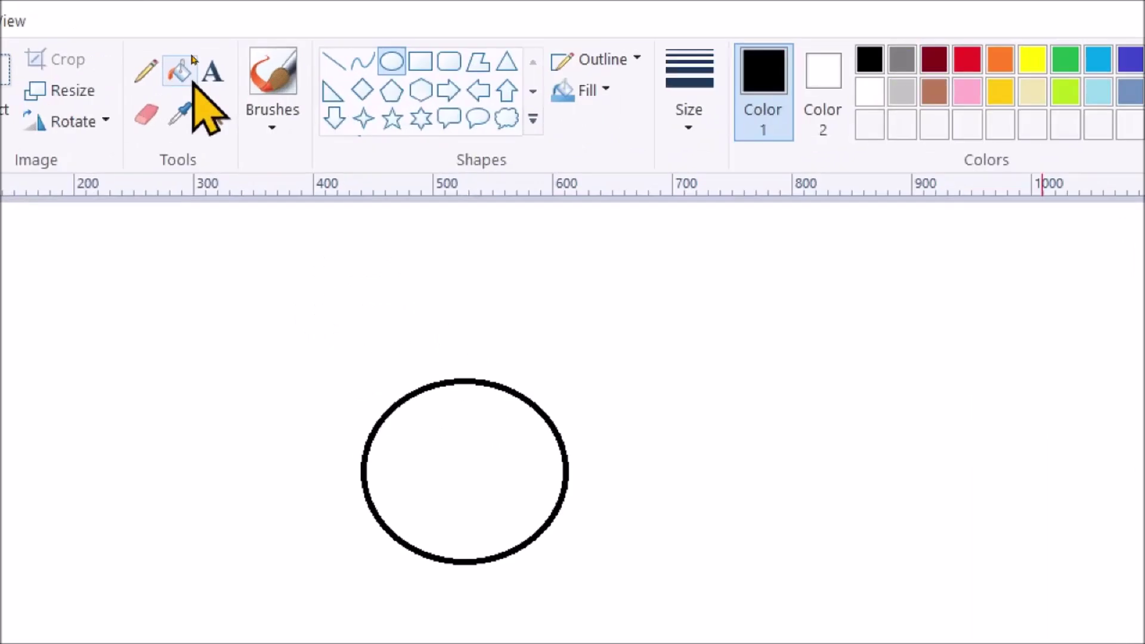
Step: Fill the inside of the black-outlined oval with red
{"action": "left_click", "coordinate": [187, 53]}
{"action": "left_click", "coordinate": [187, 57]}
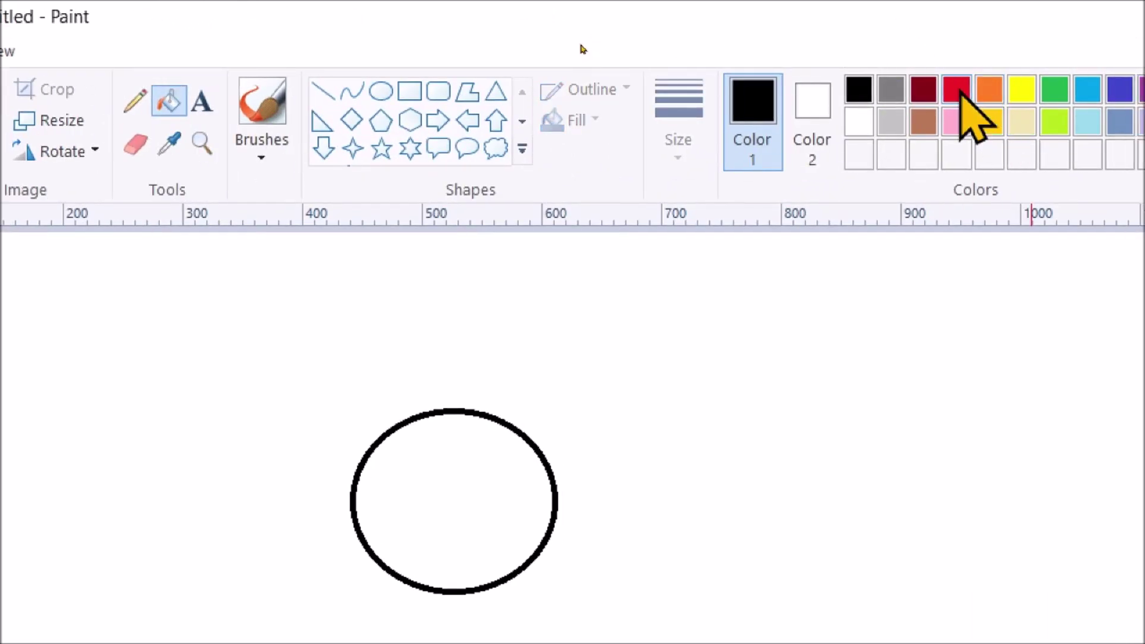
{"action": "left_click", "coordinate": [958, 92]}
{"action": "left_click", "coordinate": [469, 472]}
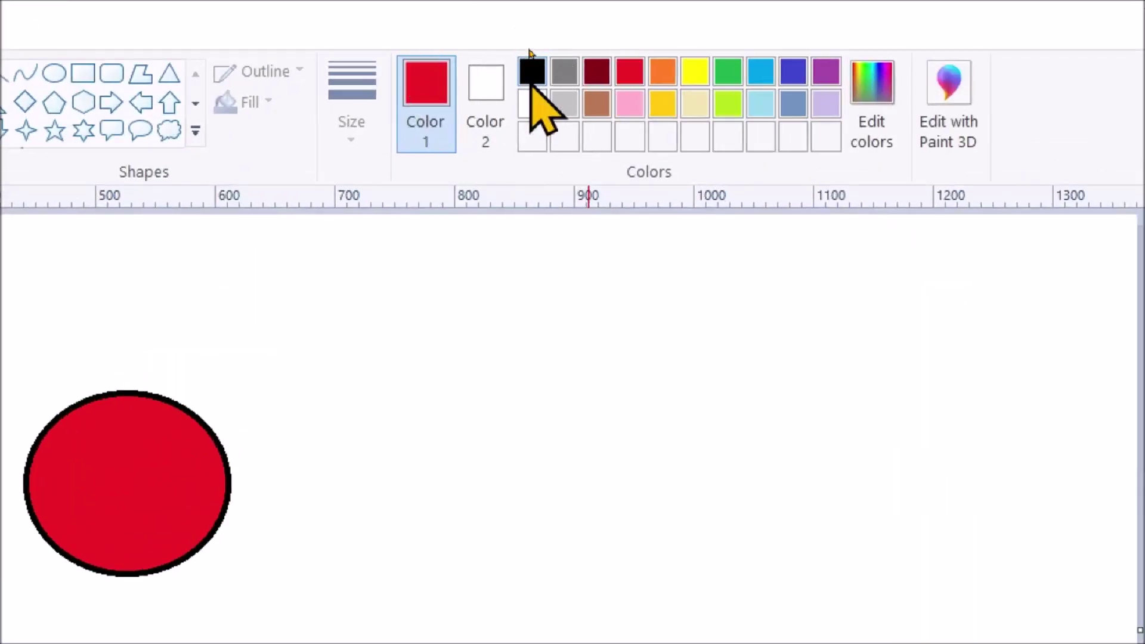
Step: Draw a small black-outlined oval about 33 × 22 px inside the red circle's upper left as an eye
{"action": "left_click", "coordinate": [531, 71]}
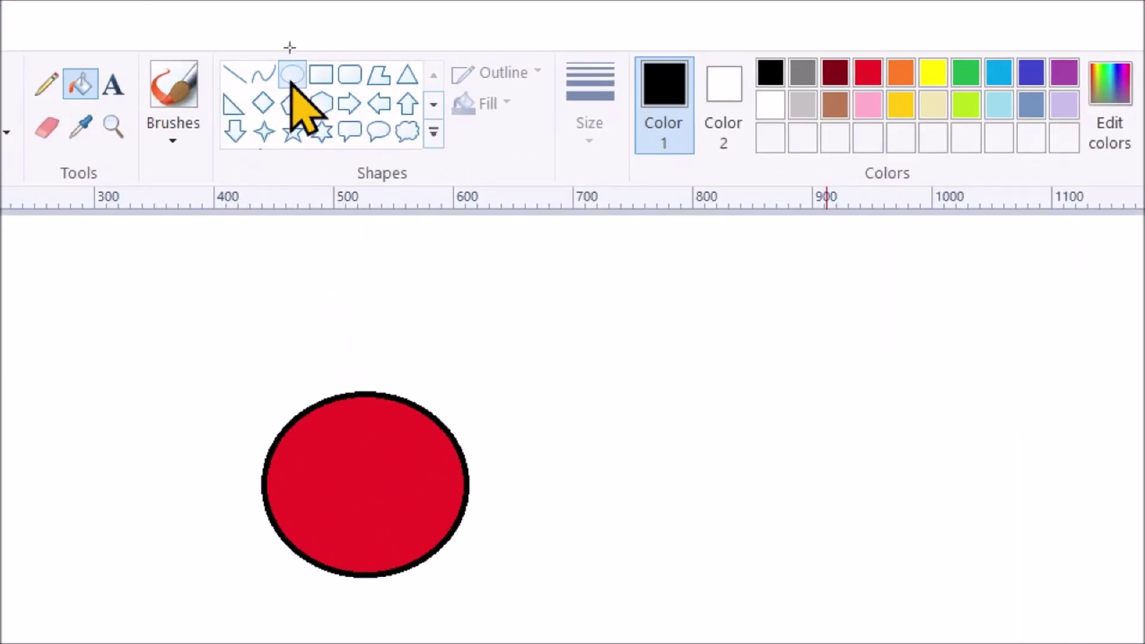
{"action": "left_click", "coordinate": [292, 75]}
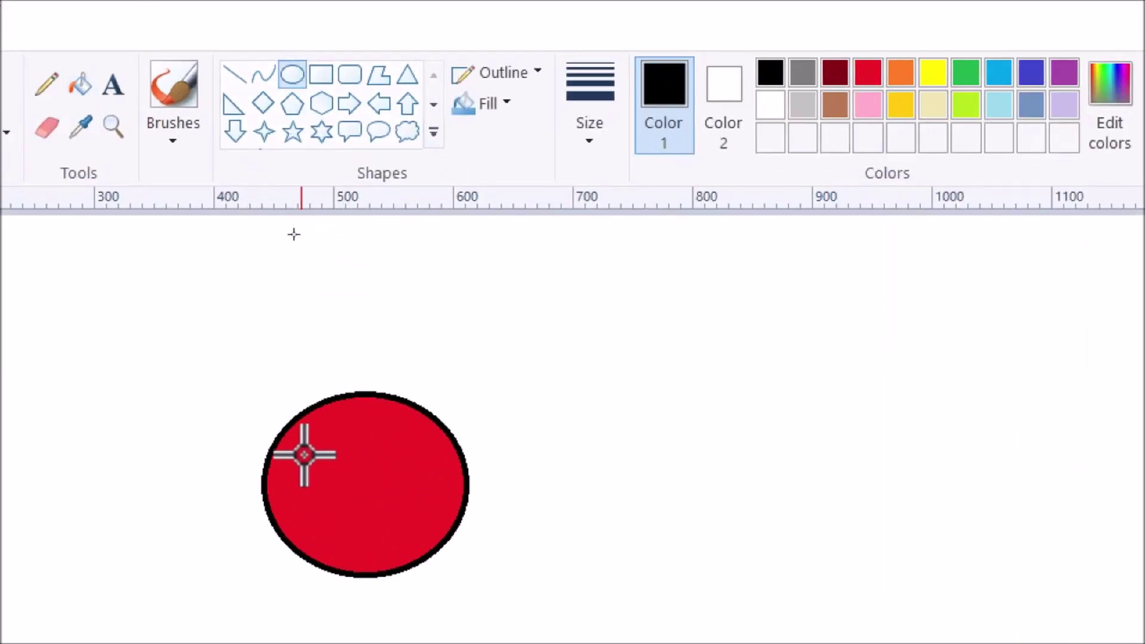
{"action": "left_click_drag", "start_coordinate": [295, 451], "coordinate": [339, 477]}
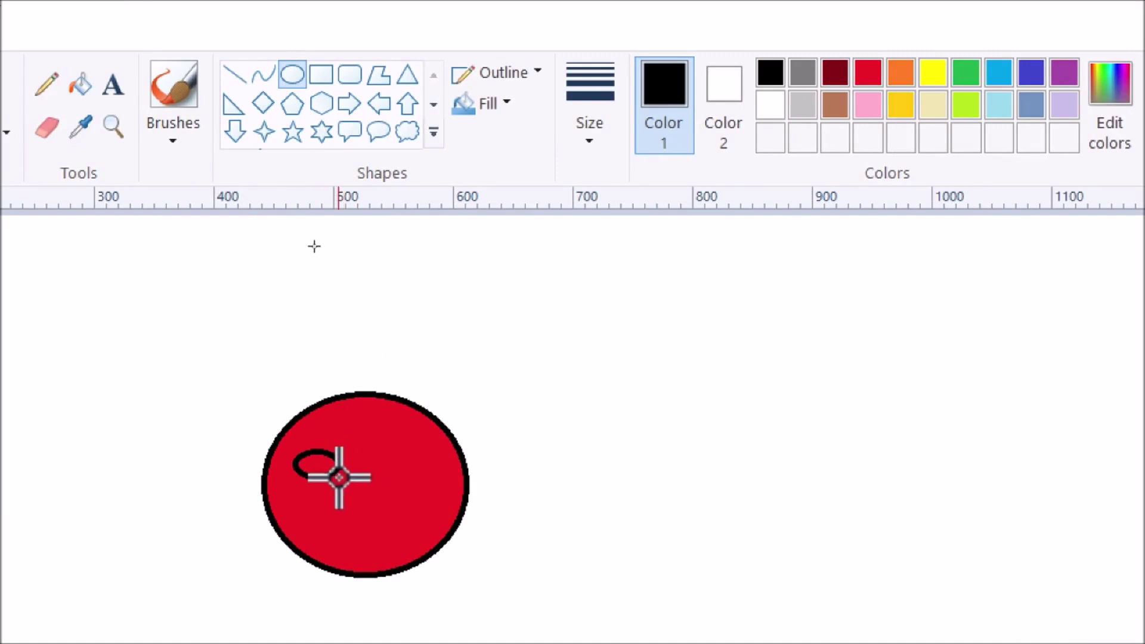
{"action": "left_click_drag", "start_coordinate": [339, 478], "coordinate": [335, 478]}
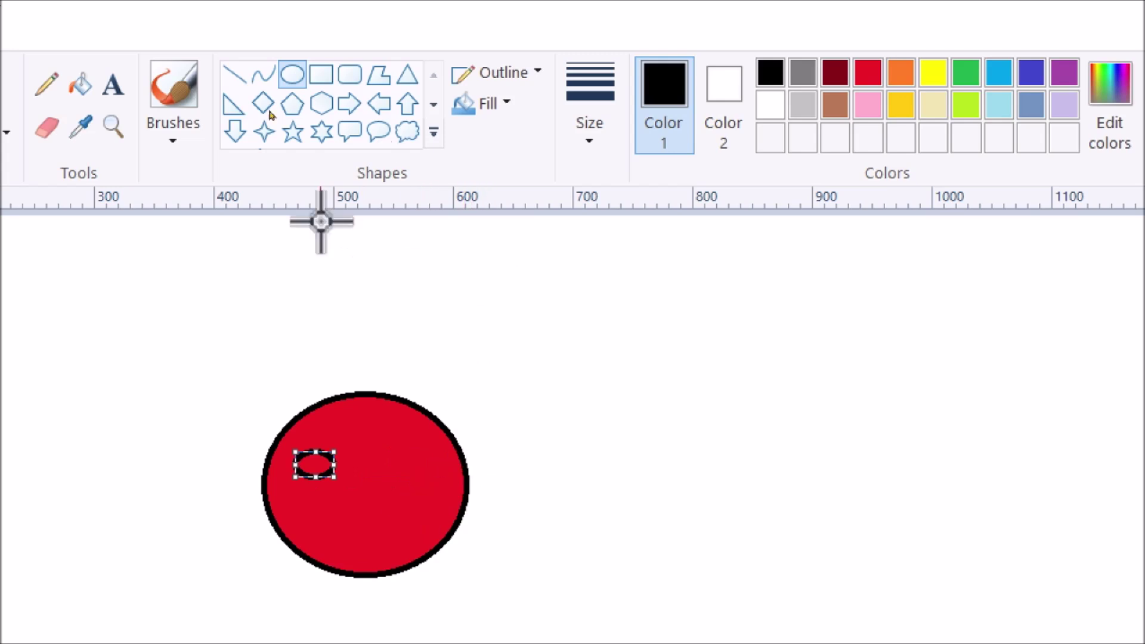
Step: Fill the small eye oval with yellow
{"action": "left_click", "coordinate": [131, 84]}
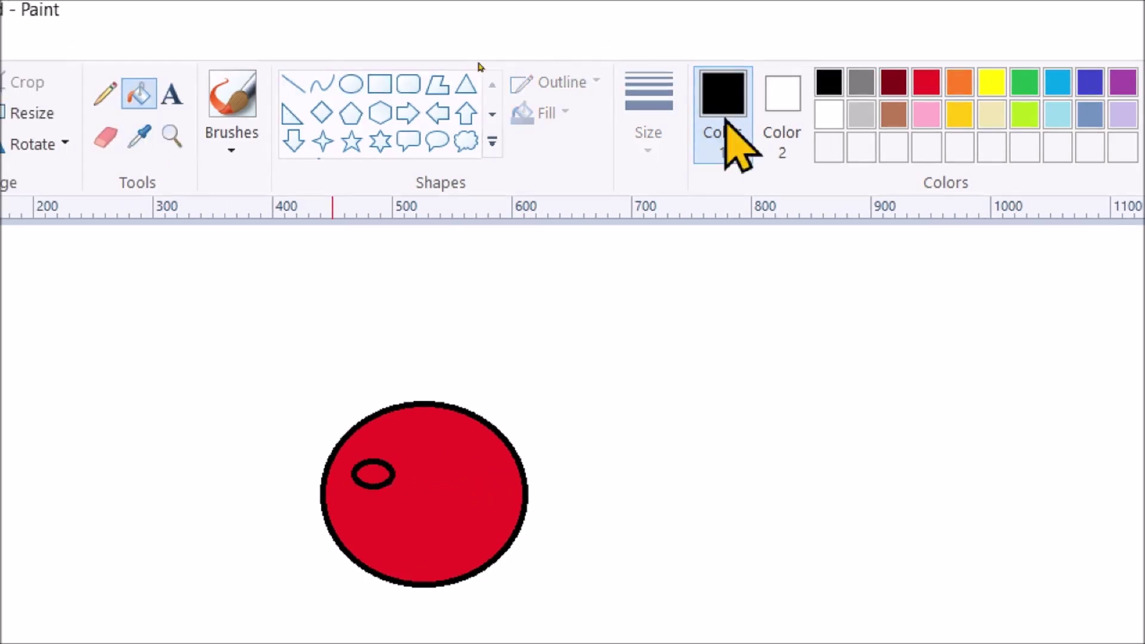
{"action": "left_click", "coordinate": [991, 92]}
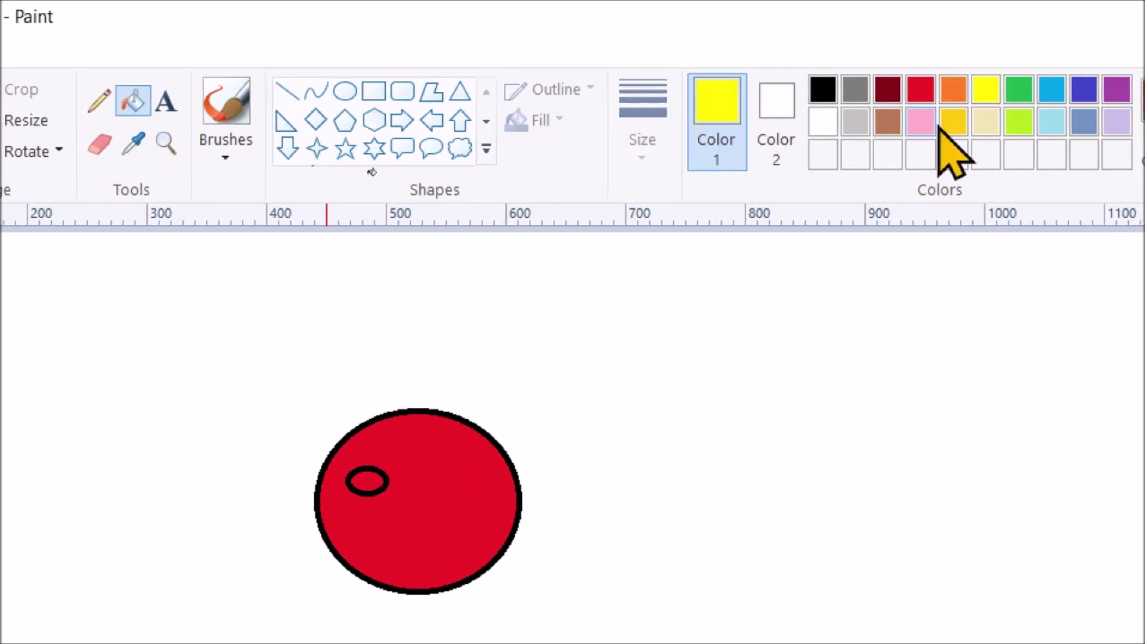
{"action": "left_click", "coordinate": [409, 442]}
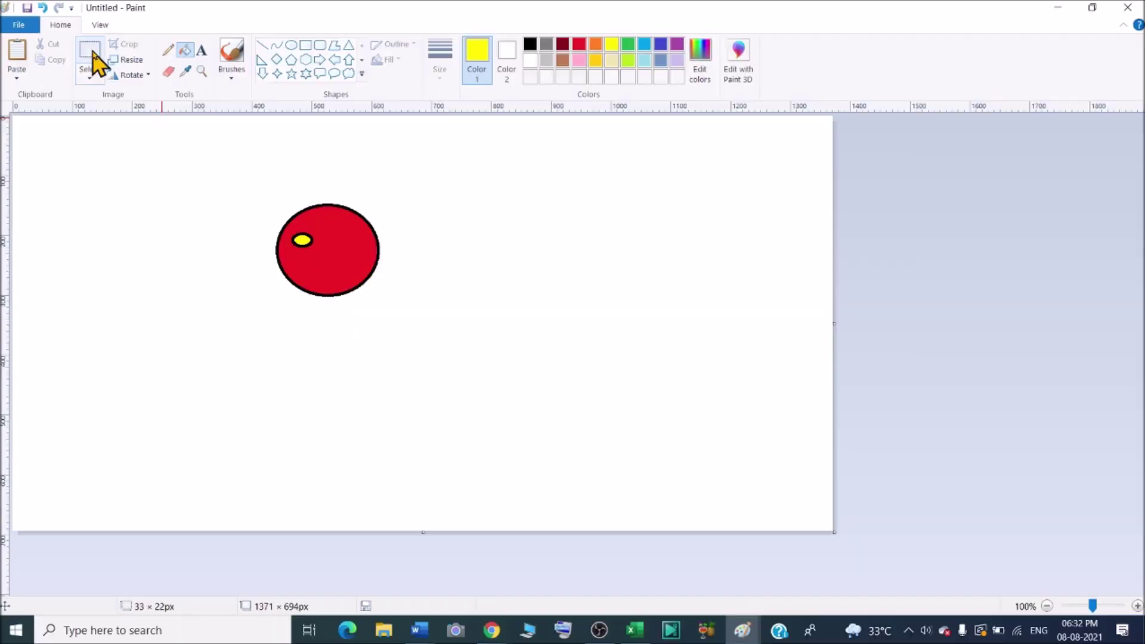
Step: Duplicate the yellow eye with a rectangular selection and place the copy level with it on the face's right side
{"action": "left_click", "coordinate": [138, 81]}
{"action": "left_click", "coordinate": [92, 54]}
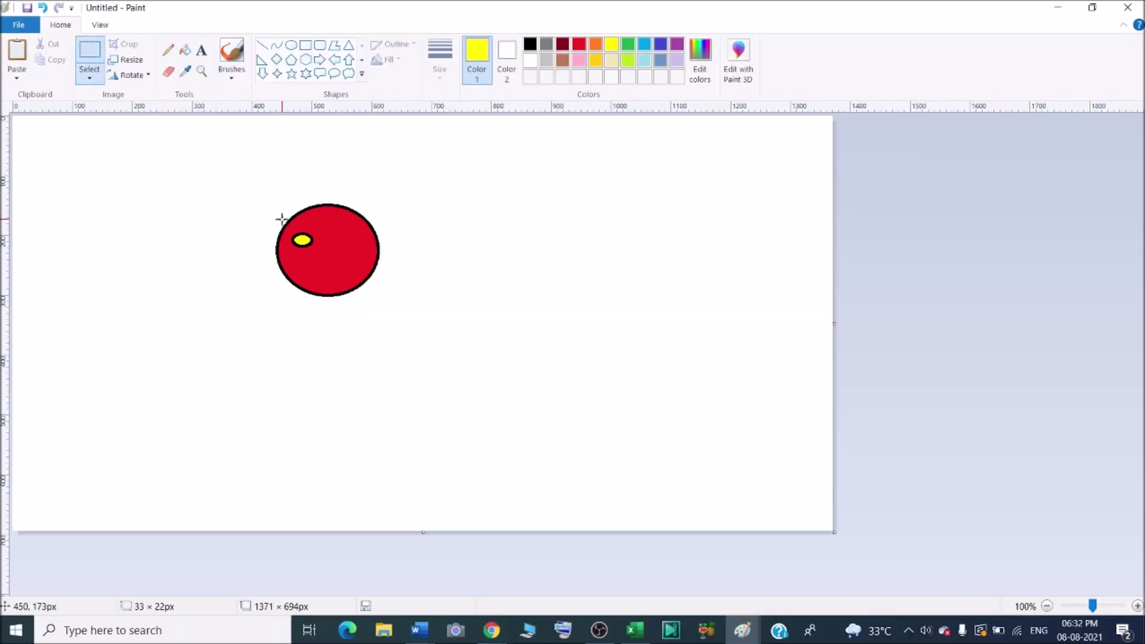
{"action": "left_click_drag", "start_coordinate": [288, 227], "coordinate": [318, 262]}
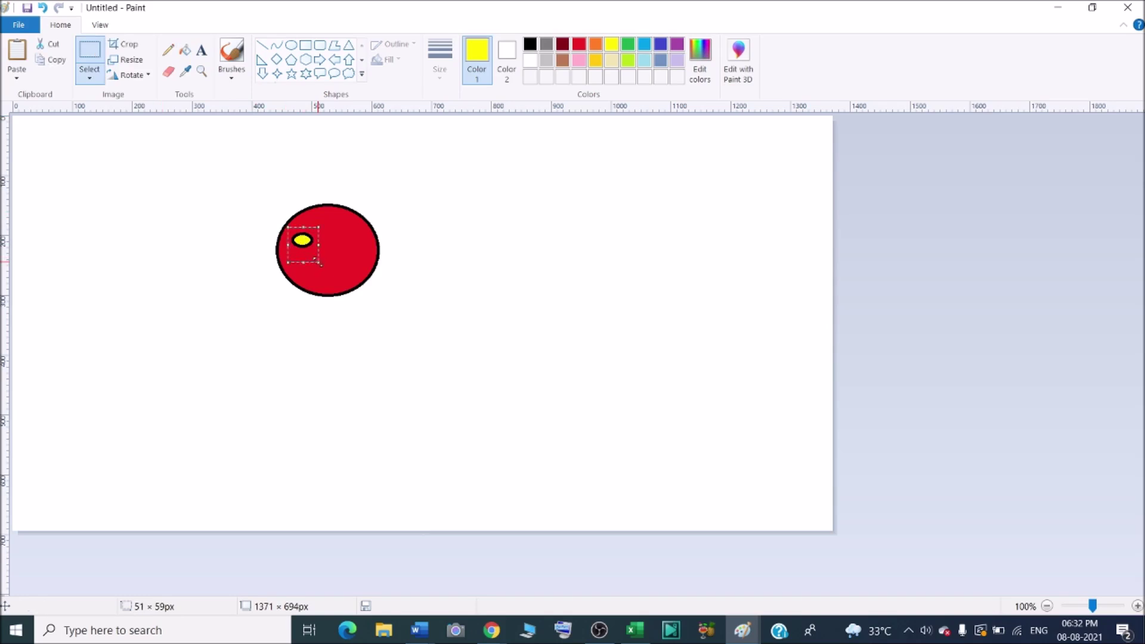
{"action": "key", "text": "ctrl+v"}
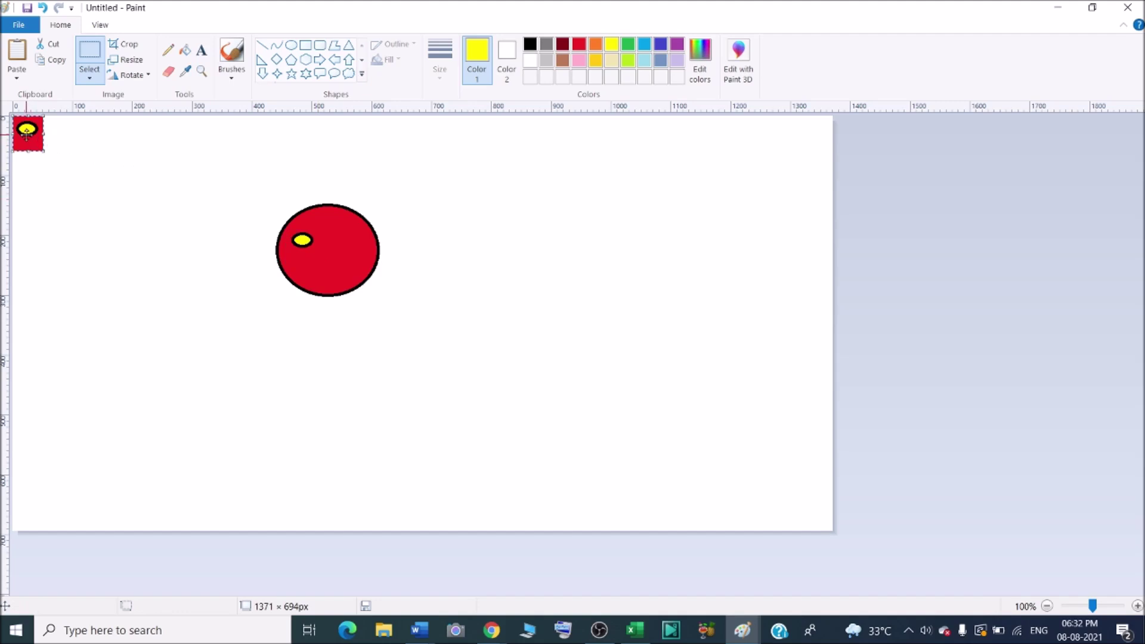
{"action": "left_click_drag", "start_coordinate": [26, 132], "coordinate": [353, 243]}
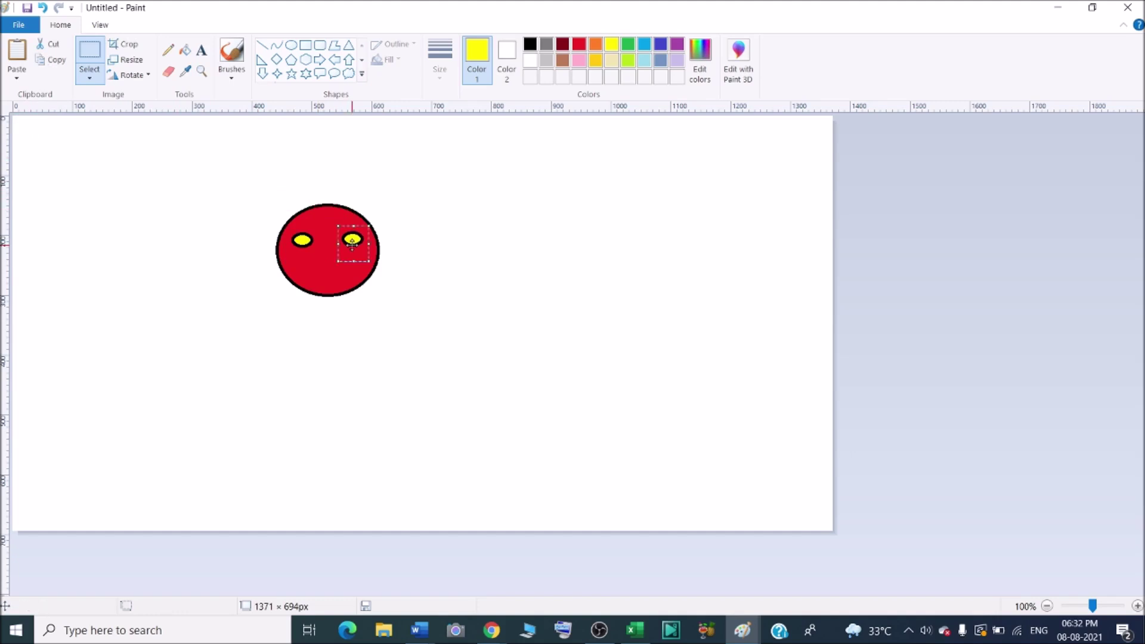
{"action": "left_click", "coordinate": [459, 270]}
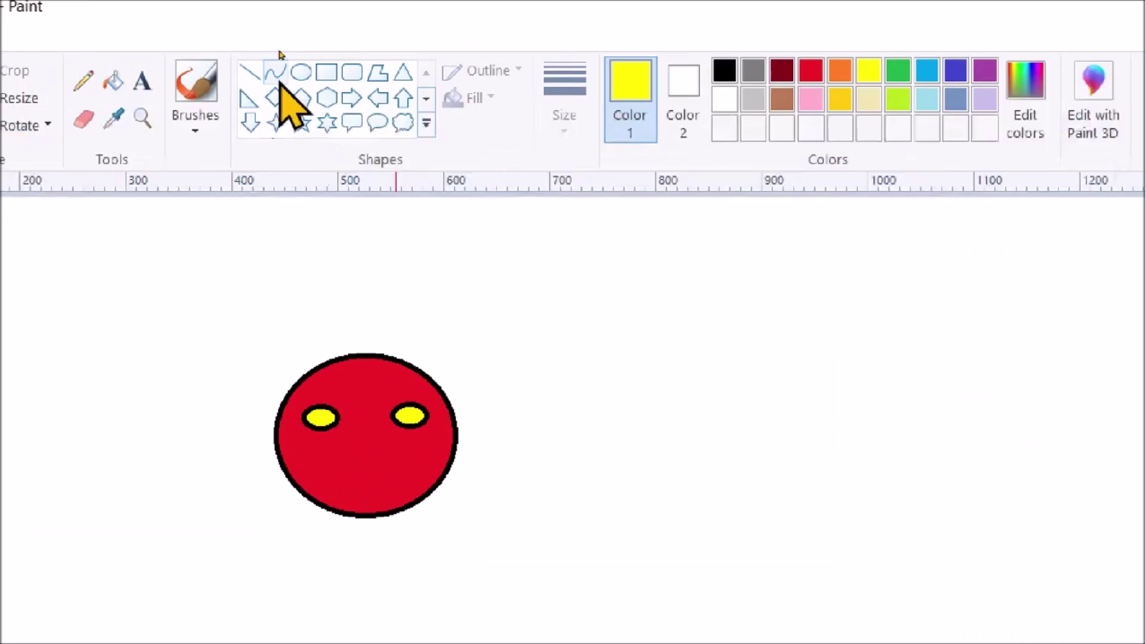
Step: Draw a black curve below the eyes and bend its middle downward to form a smiling mouth
{"action": "left_click", "coordinate": [278, 50]}
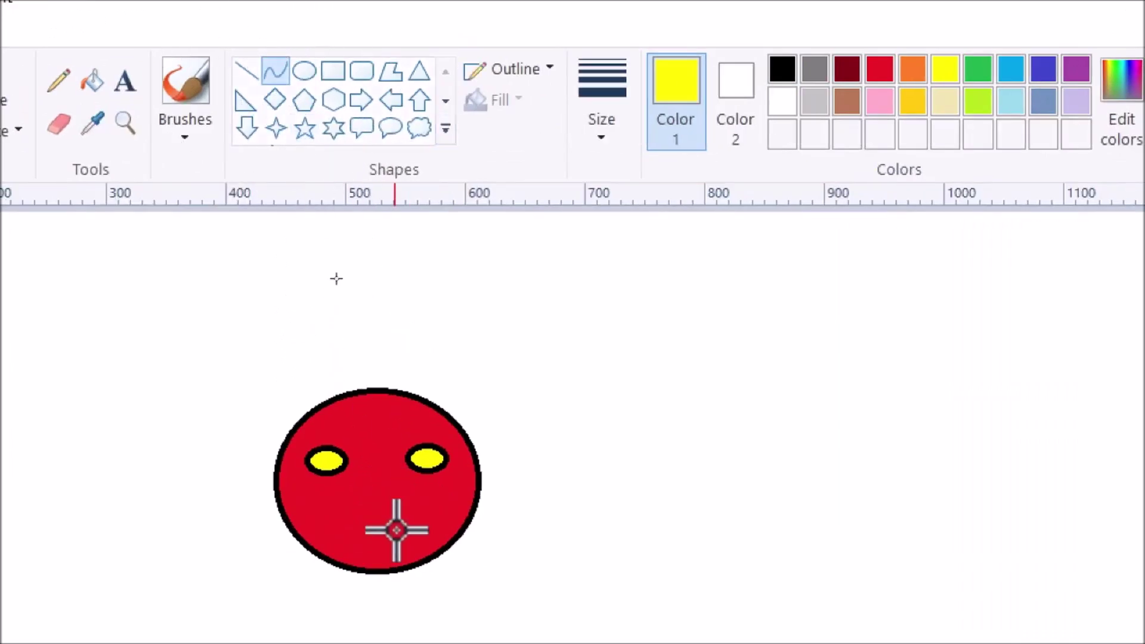
{"action": "left_click_drag", "start_coordinate": [339, 527], "coordinate": [414, 527]}
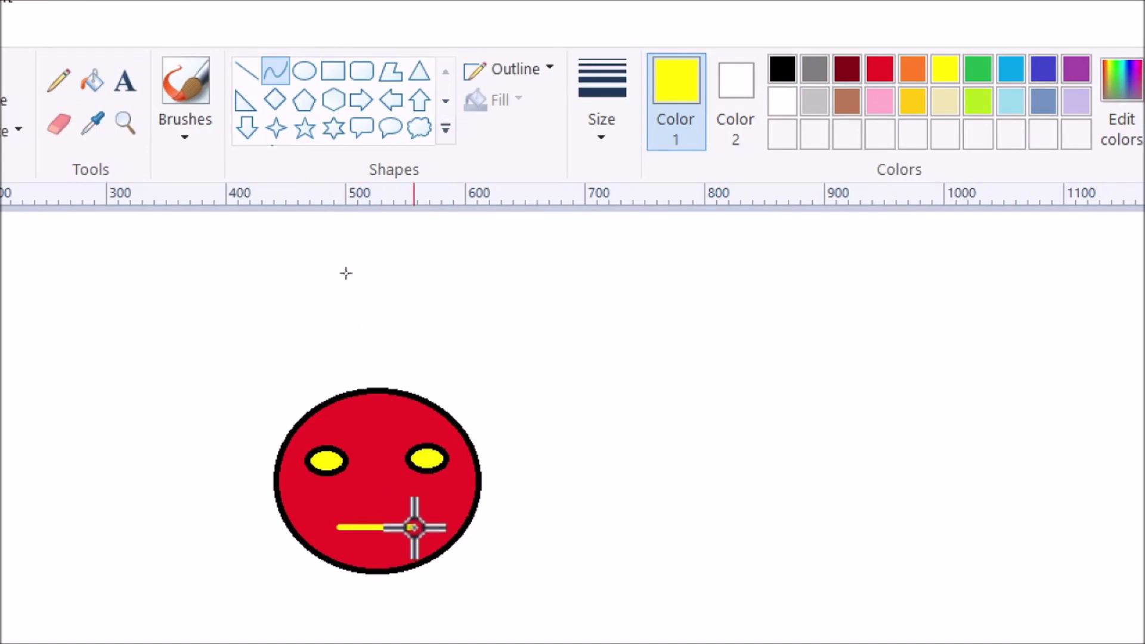
{"action": "left_click", "coordinate": [783, 85]}
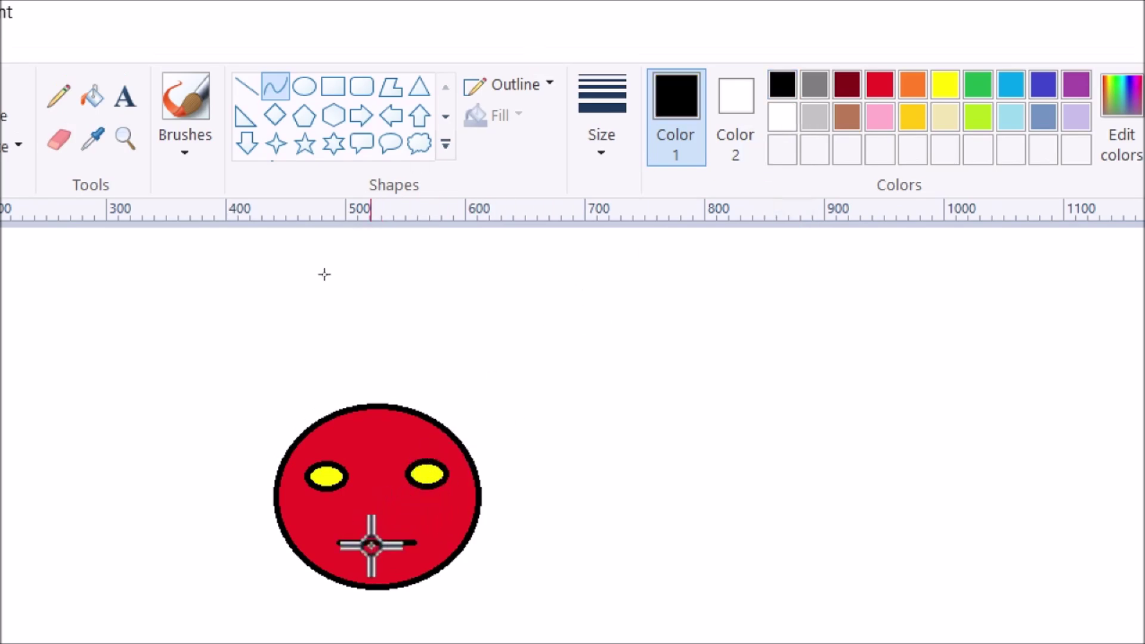
{"action": "left_click_drag", "start_coordinate": [371, 544], "coordinate": [375, 575]}
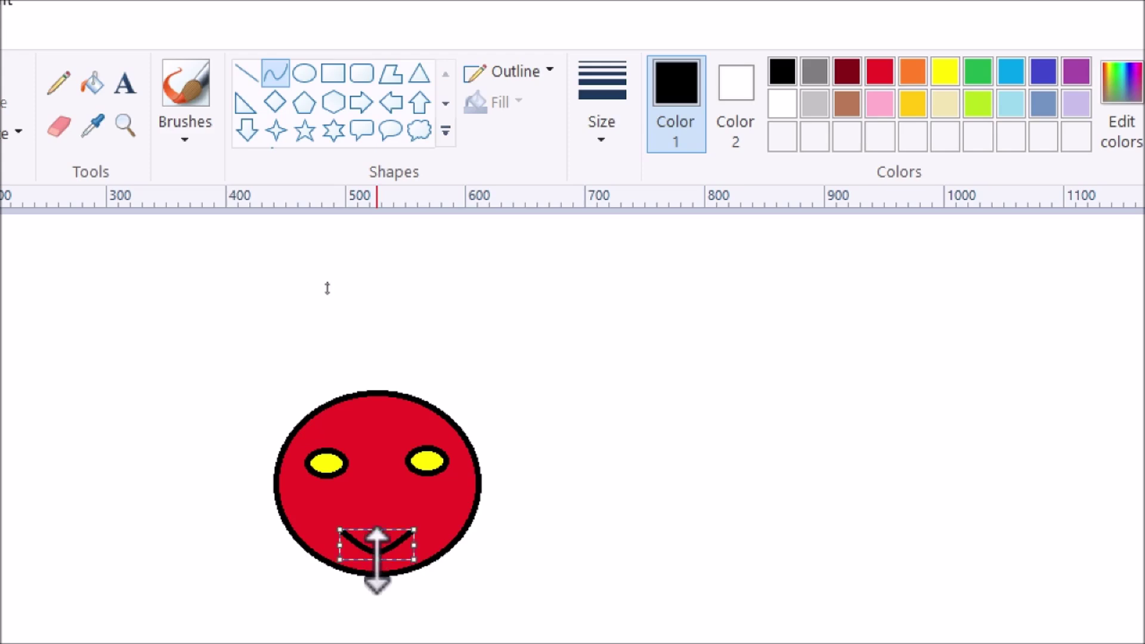
{"action": "left_click", "coordinate": [609, 505]}
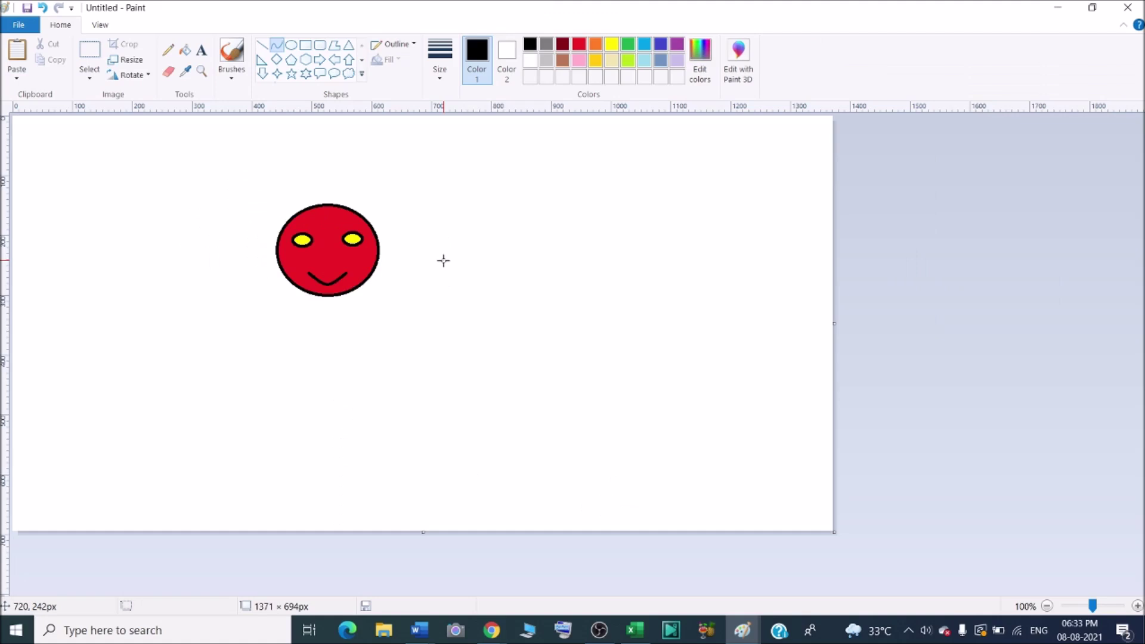
Step: Set the rectangular selection tool to use transparent selection
{"action": "key", "text": "ctrl+z"}
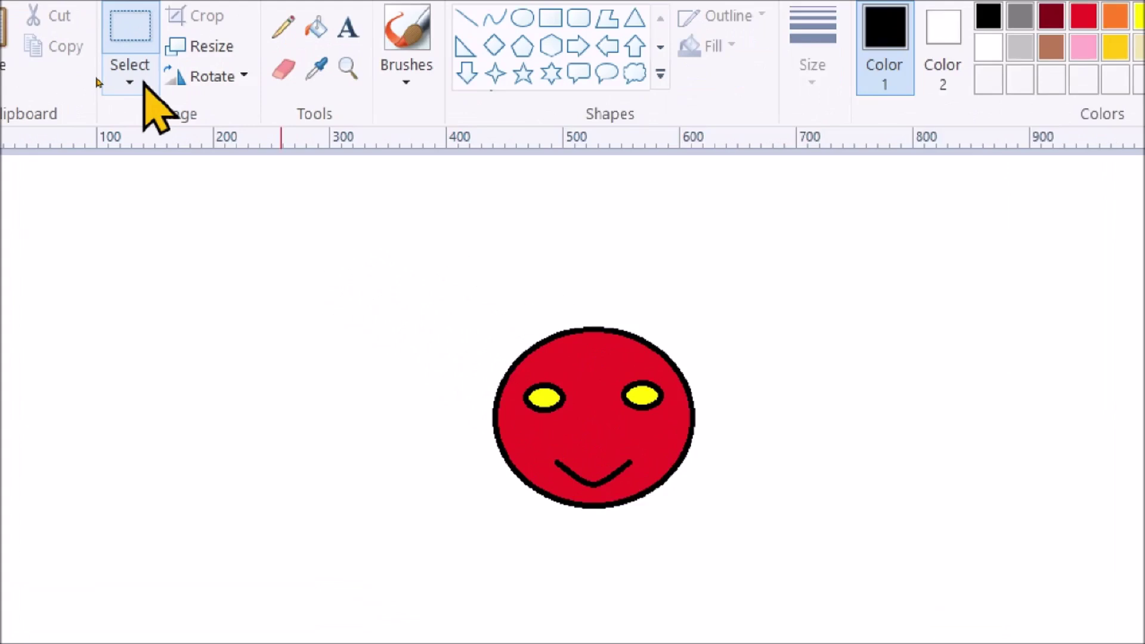
{"action": "left_click", "coordinate": [97, 79]}
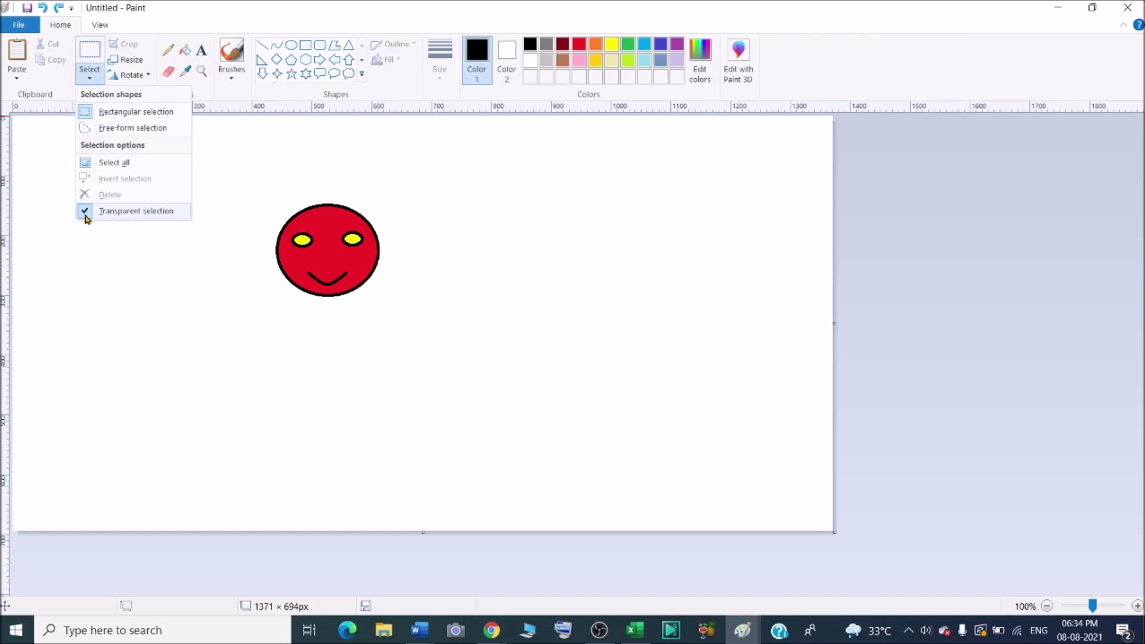
{"action": "left_click", "coordinate": [92, 54]}
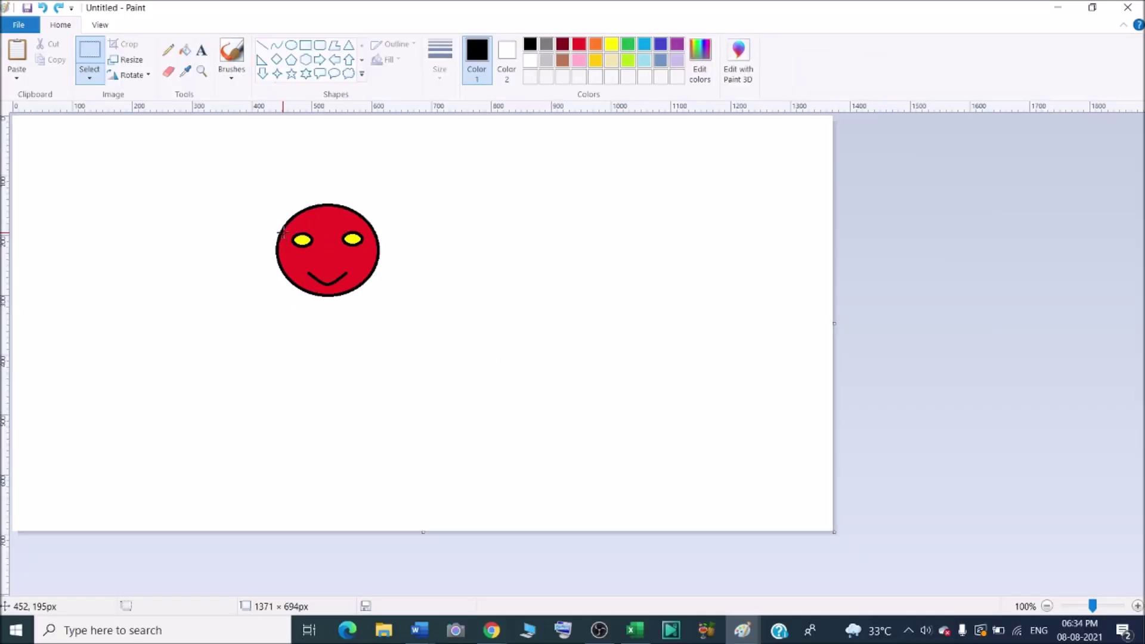
Step: Select the whole face with a rectangle about 204 × 178 px and smear it across the canvas into a coiled snake body
{"action": "left_click_drag", "start_coordinate": [481, 371], "coordinate": [697, 536]}
{"action": "left_click_drag", "start_coordinate": [371, 280], "coordinate": [385, 301]}
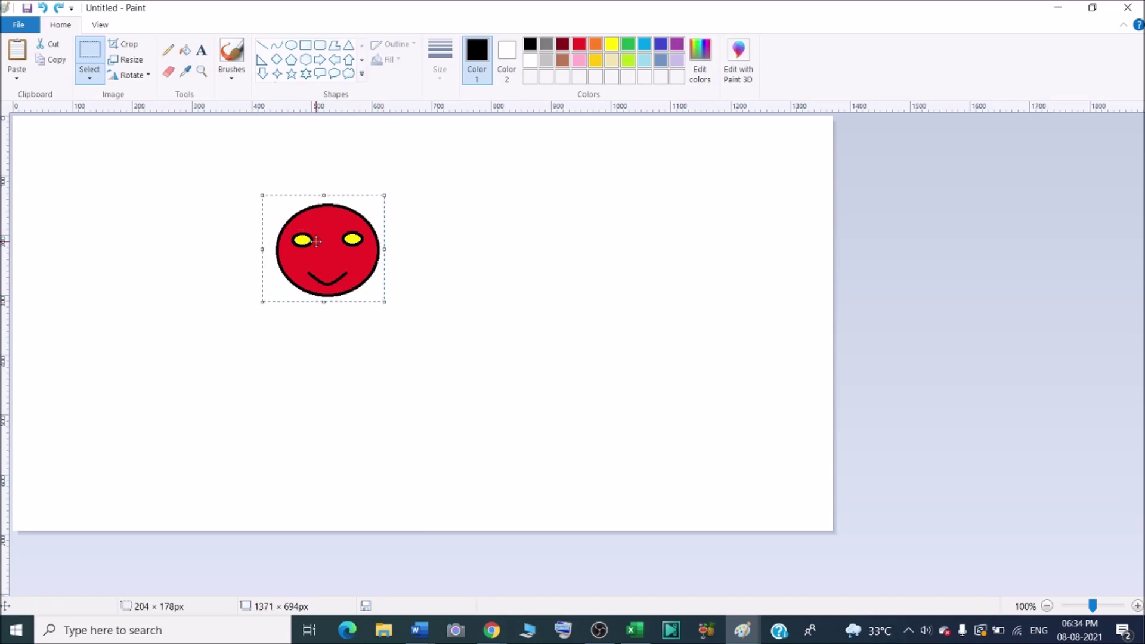
{"action": "mouse_move", "coordinate": [317, 241]}
{"action": "left_mouse_down"}
{"action": "mouse_move", "coordinate": [106, 304]}
{"action": "mouse_move", "coordinate": [391, 276]}
{"action": "mouse_move", "coordinate": [517, 201]}
{"action": "mouse_move", "coordinate": [579, 279]}
{"action": "mouse_move", "coordinate": [434, 290]}
{"action": "mouse_move", "coordinate": [178, 242]}
{"action": "mouse_move", "coordinate": [213, 351]}
{"action": "mouse_move", "coordinate": [394, 355]}
{"action": "mouse_move", "coordinate": [530, 308]}
{"action": "mouse_move", "coordinate": [599, 341]}
{"action": "mouse_move", "coordinate": [510, 371]}
{"action": "mouse_move", "coordinate": [357, 262]}
{"action": "mouse_move", "coordinate": [327, 325]}
{"action": "mouse_move", "coordinate": [329, 355]}
{"action": "left_mouse_up"}
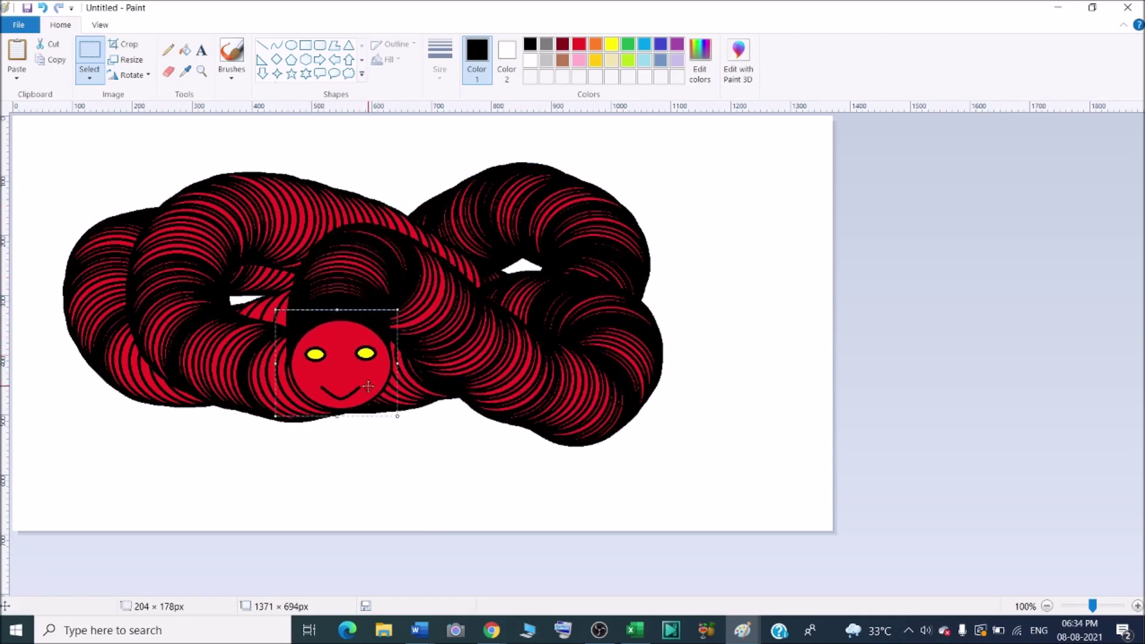
{"action": "left_click", "coordinate": [443, 470]}
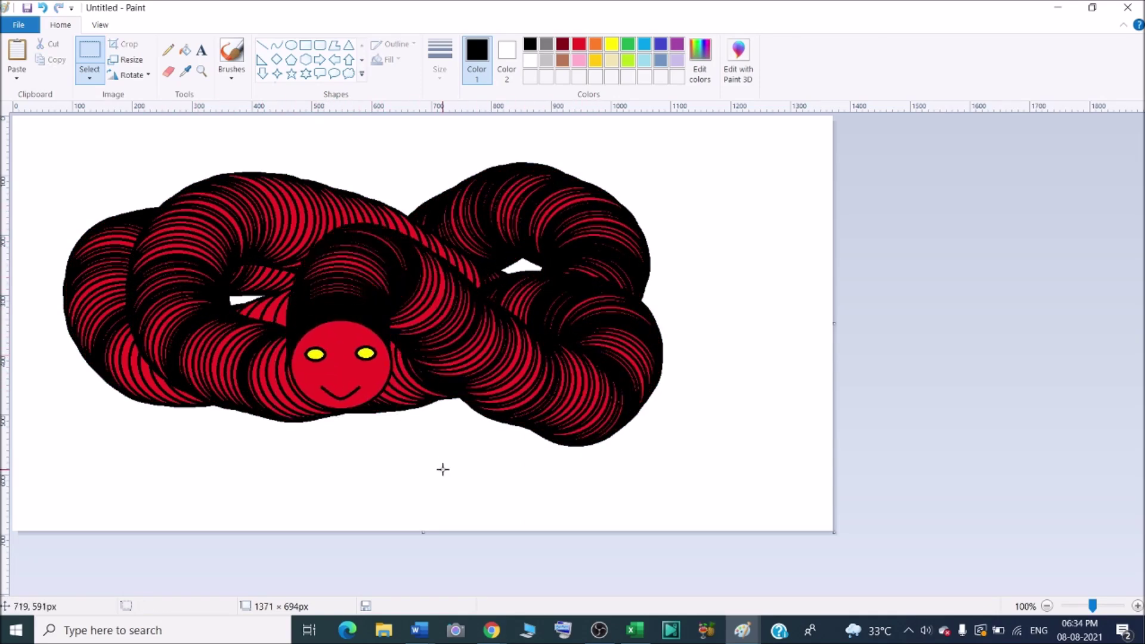